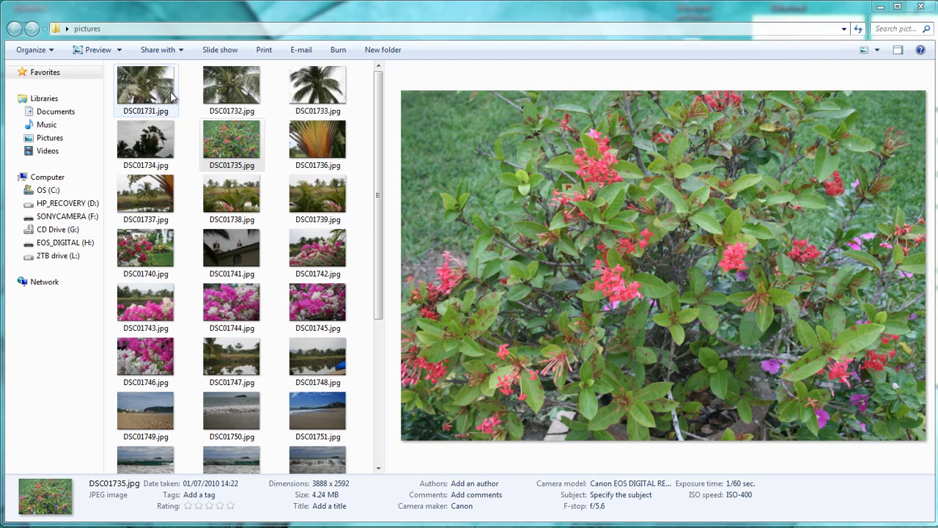
- Select DSC01731 and view its actions, then select all 35 photos and clear the selection
click(167, 98)
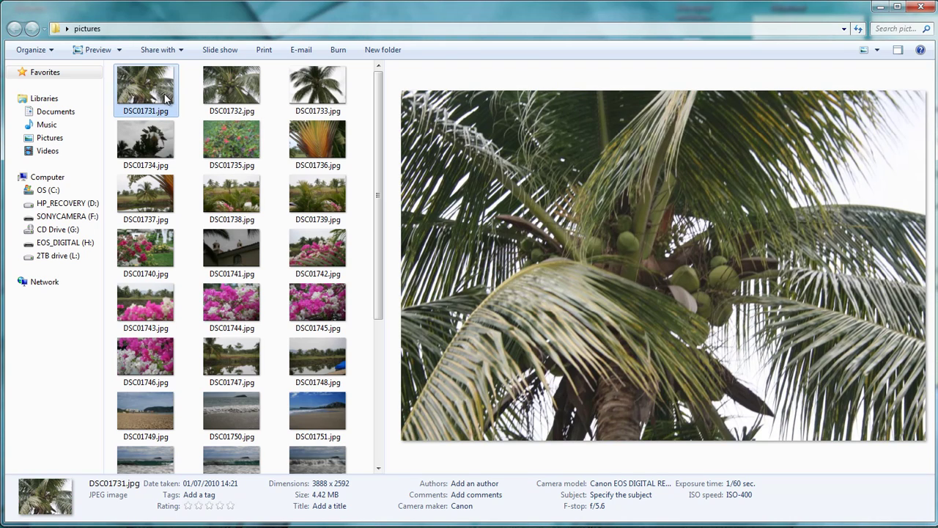
right_click(165, 95)
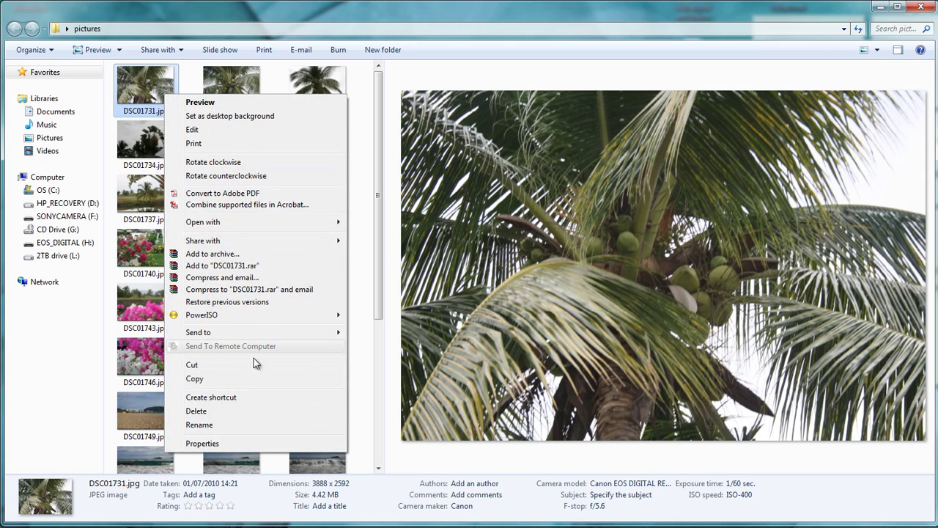
click(160, 86)
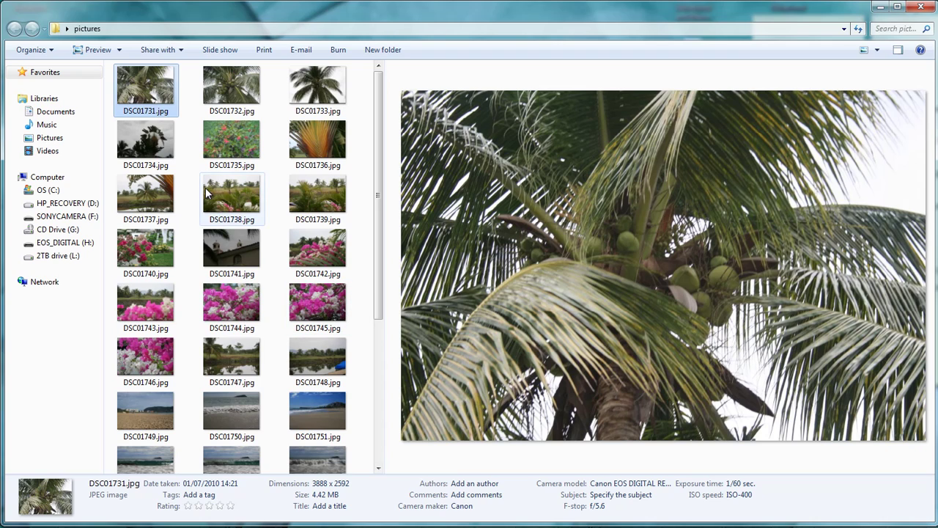
mouse_move(206, 192)
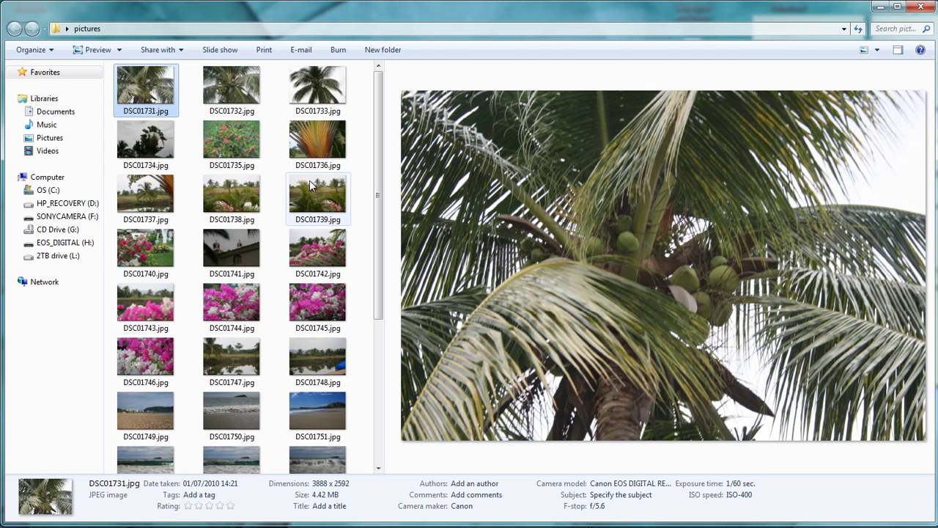
mouse_move(375, 183)
mouse_down()
mouse_move(381, 384)
mouse_move(374, 180)
mouse_up()
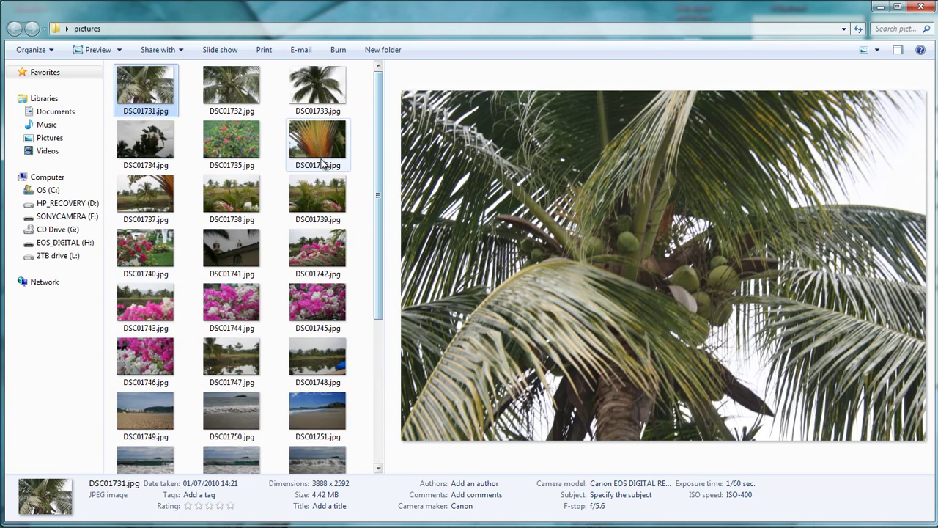
key(ctrl+a)
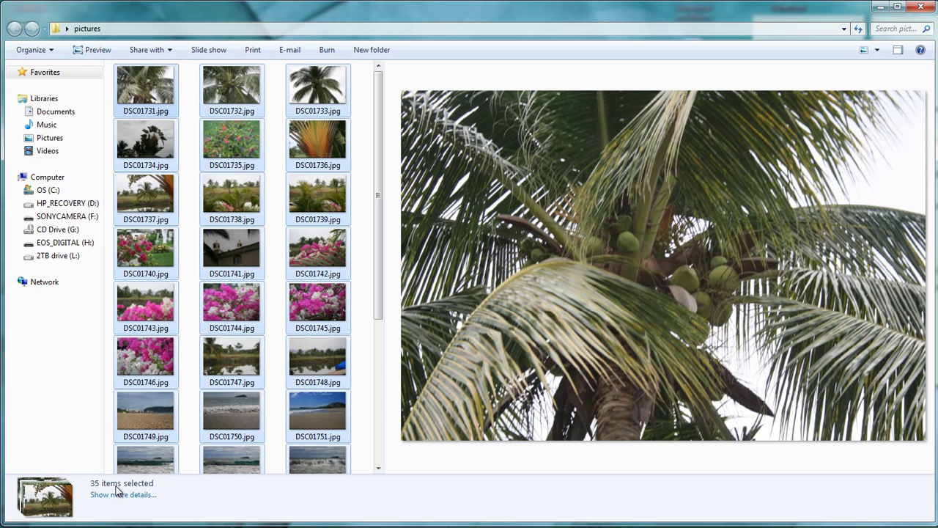
click(186, 199)
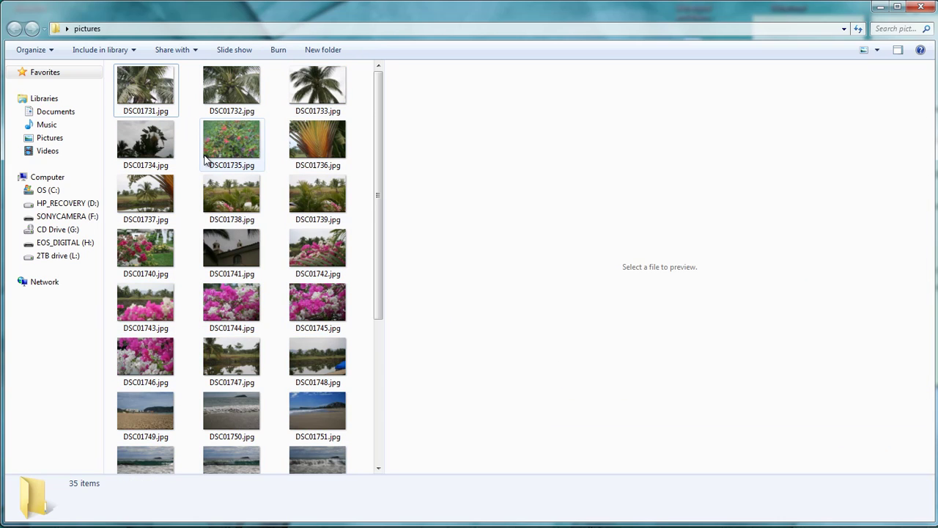
- Select DSC01731, 01732, 01735, 01738, 01740, 01744, 01742 and 01739 together
click(172, 94)
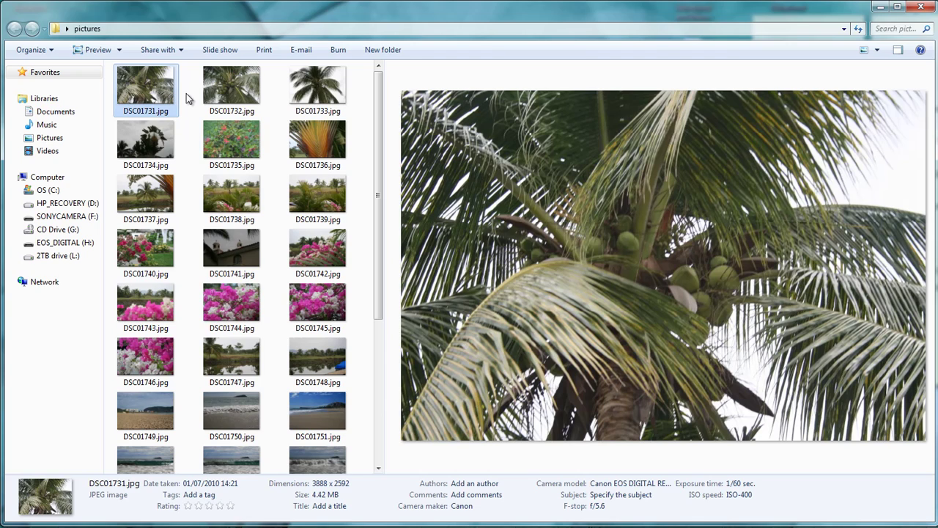
ctrl+click(220, 90)
ctrl+click(231, 143)
ctrl+click(233, 205)
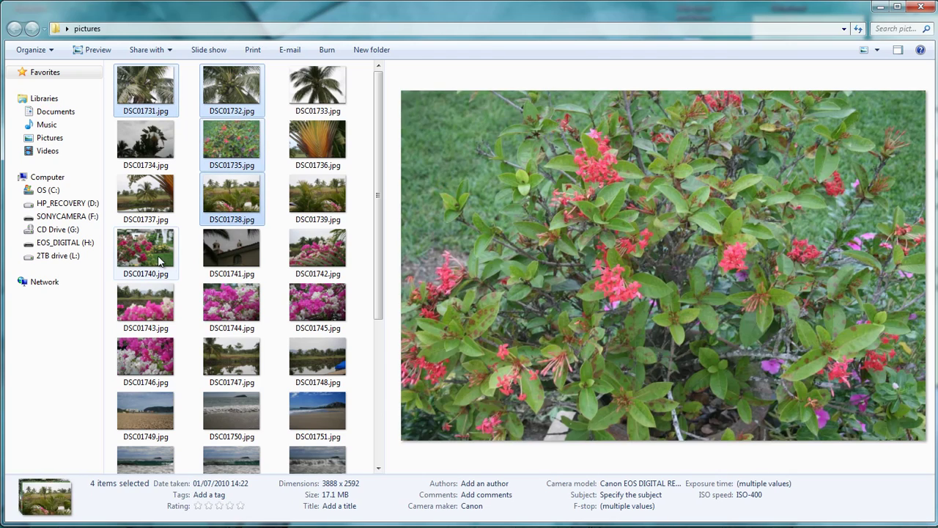
ctrl+click(145, 248)
ctrl+click(213, 297)
ctrl+click(316, 249)
ctrl+click(340, 208)
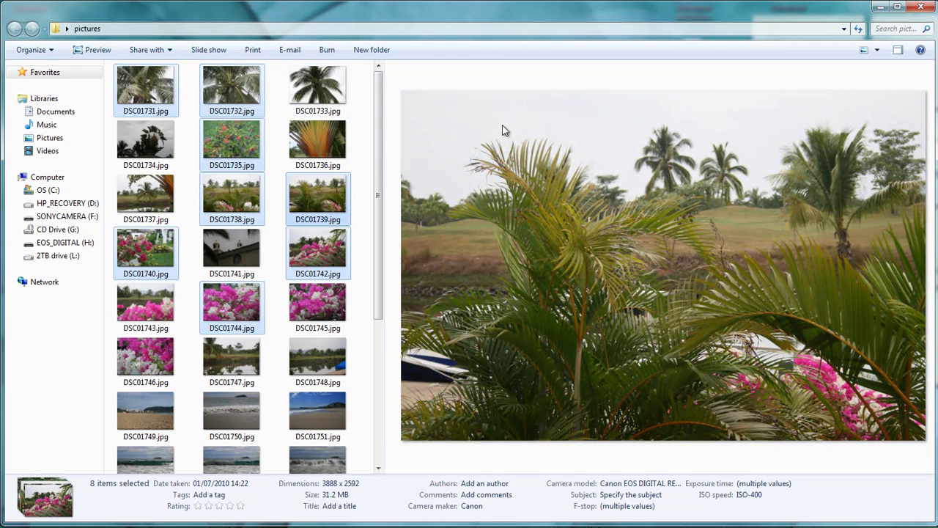
- Switch the folder to List view and select DSC01731 through DSC01746 plus DSC01749 and DSC01752
click(875, 53)
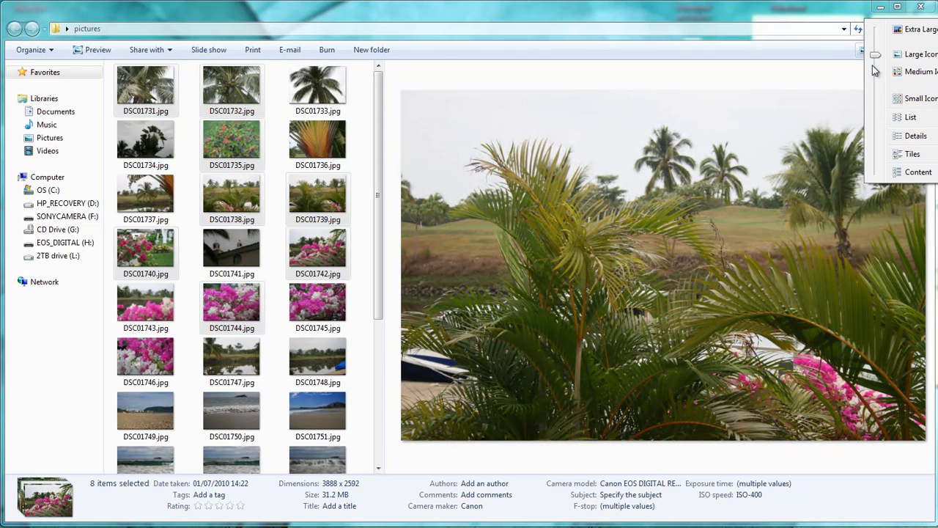
click(903, 120)
click(209, 132)
click(170, 71)
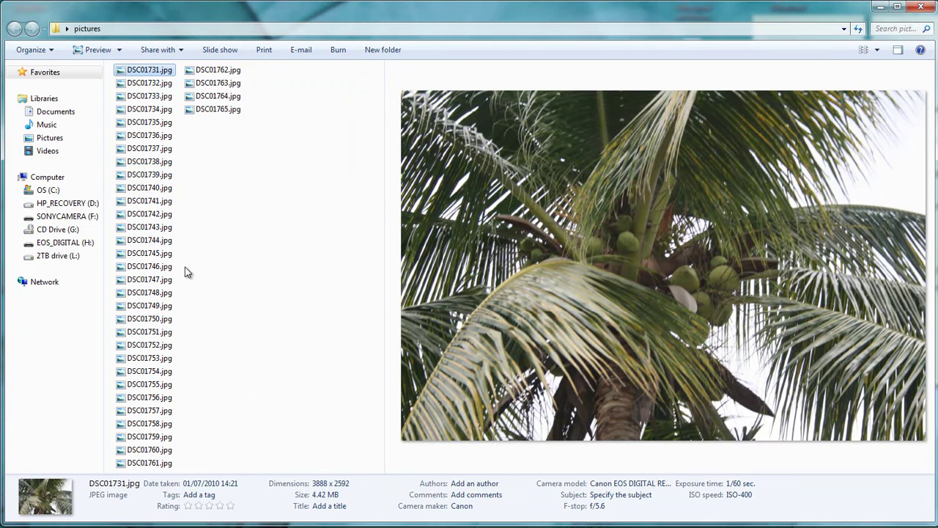
shift+click(154, 266)
ctrl+click(150, 307)
ctrl+click(150, 344)
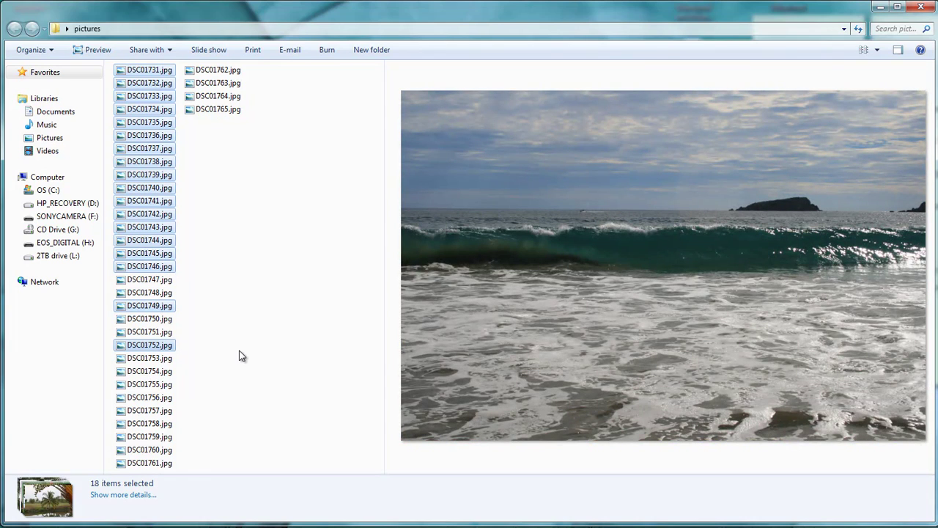
- Reselect as one range from DSC01731 through DSC01765, covering all 35 files
click(279, 264)
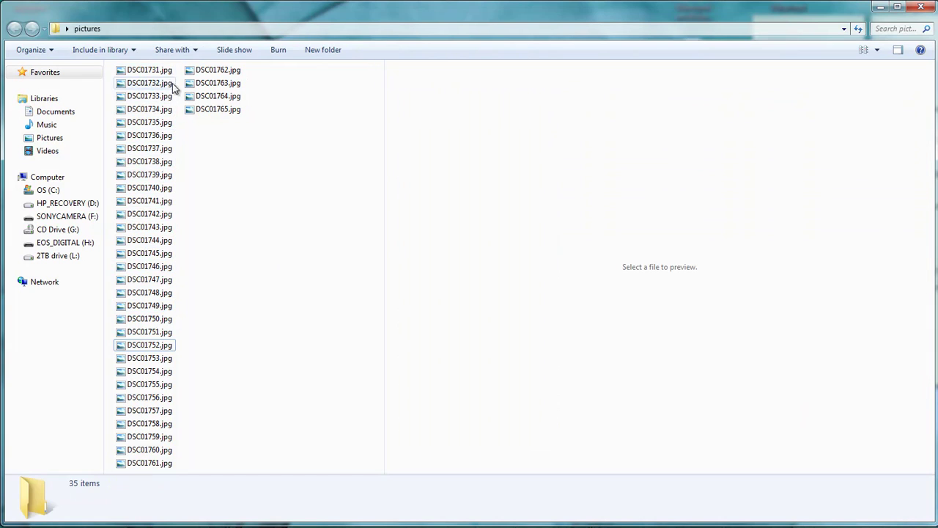
click(154, 70)
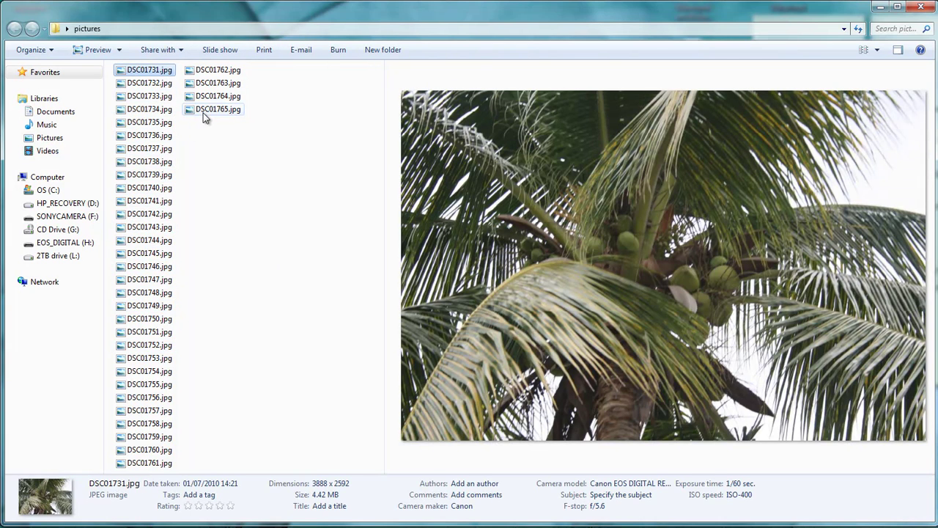
shift+click(203, 110)
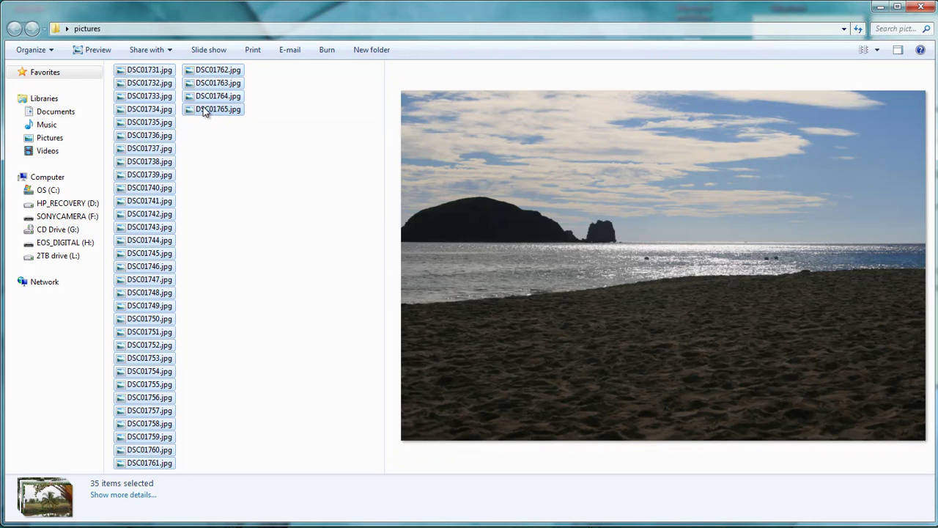
drag(203, 106, 143, 71)
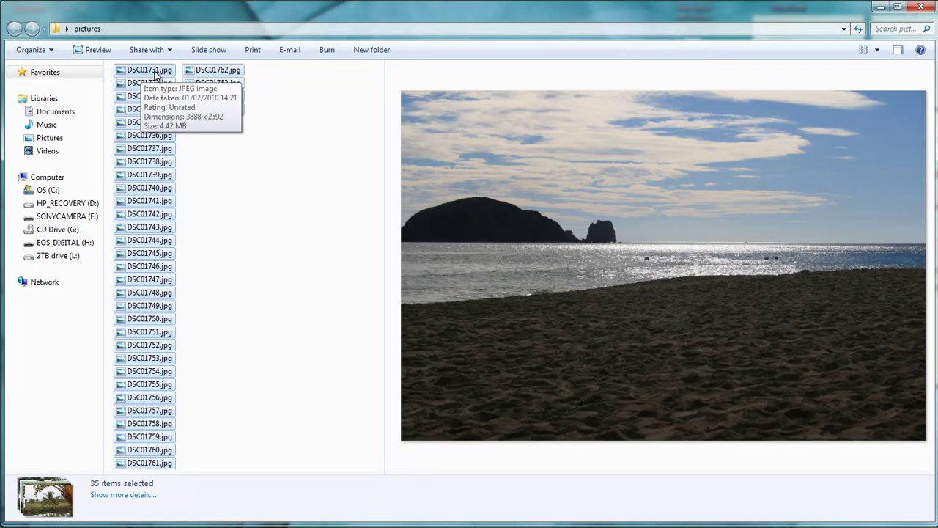
- Rename the 35 selected photos to 'The beach', numbered (1) to (35)
right_click(155, 73)
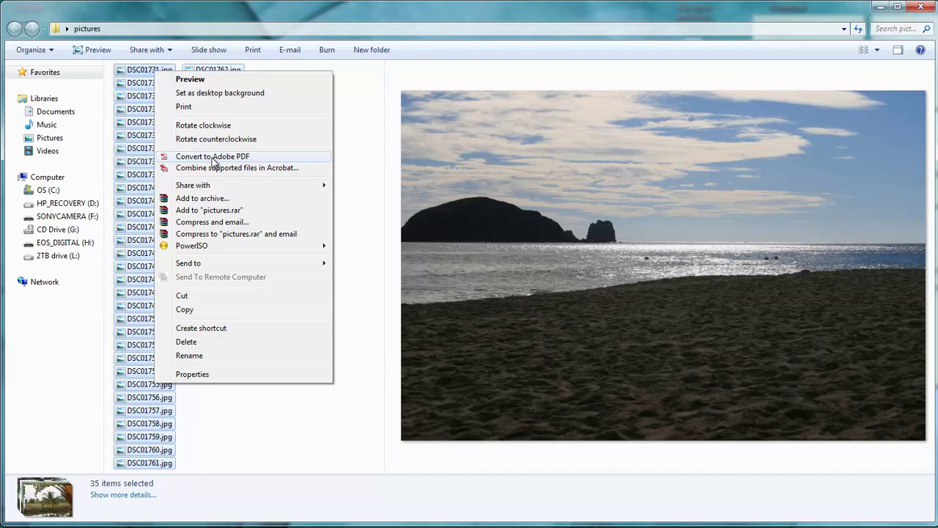
click(240, 356)
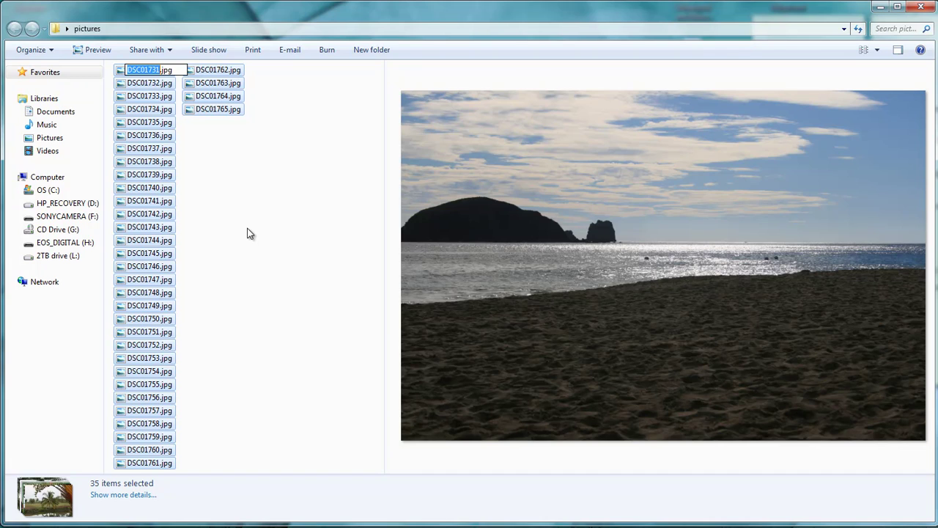
text(The beach)
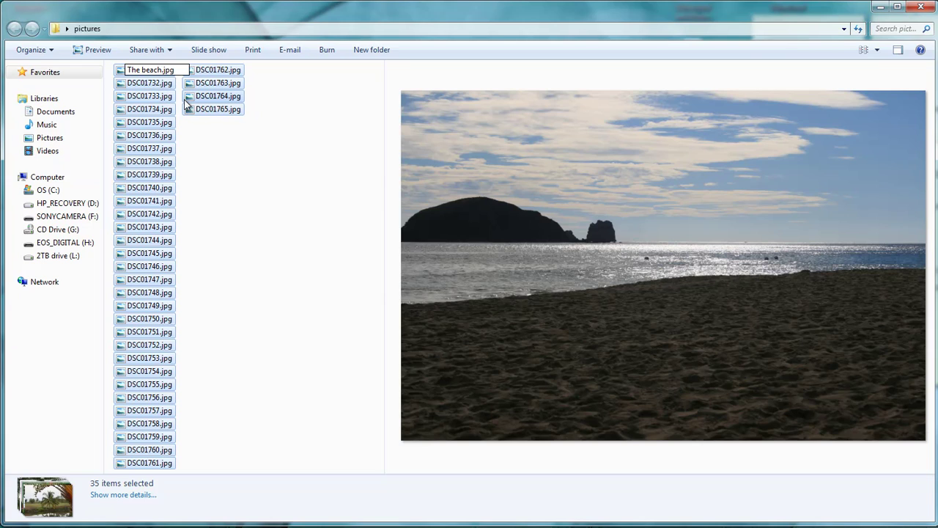
key(Return)
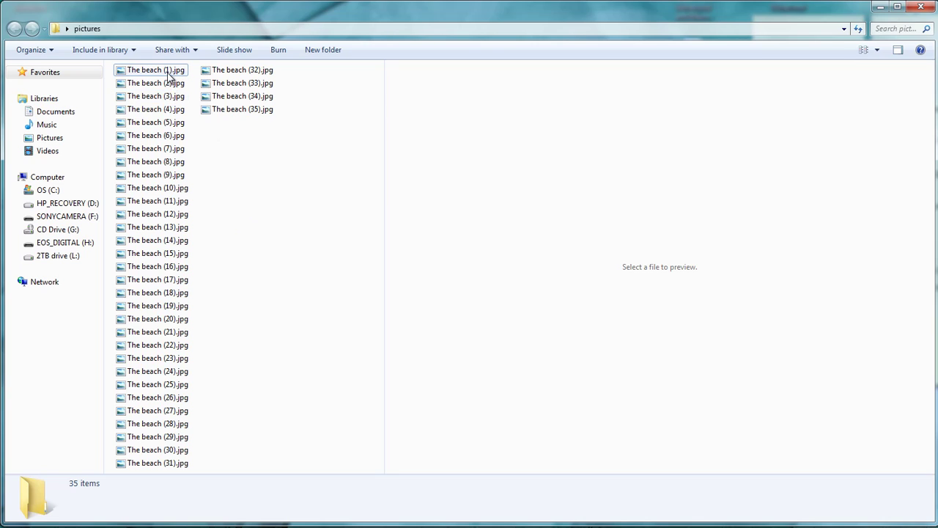
- Preview The beach (1) and (11), then select The beach (1) through The beach (10)
mouse_move(168, 74)
click(177, 71)
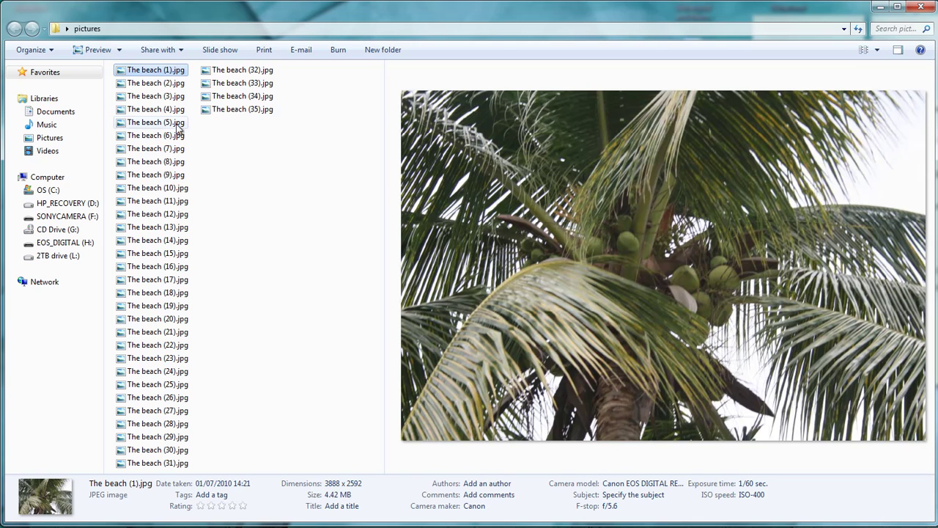
click(178, 203)
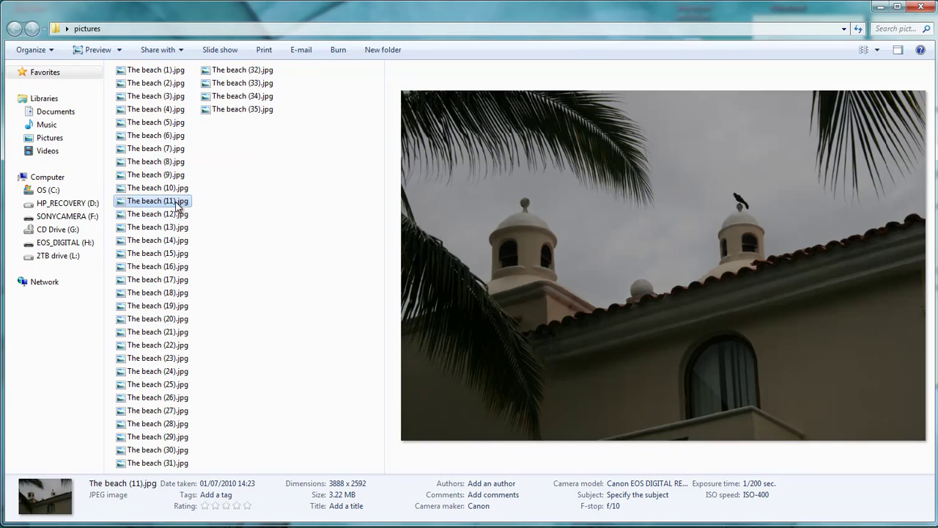
click(158, 70)
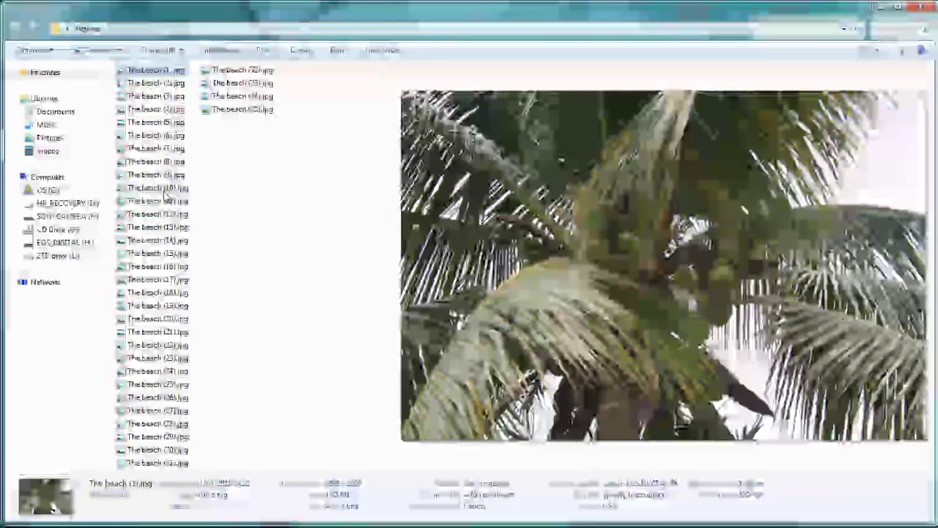
shift+click(162, 188)
- Rename the ten selected photos to '04-05-2012-Thebeach' via the right-click Rename option
right_click(172, 72)
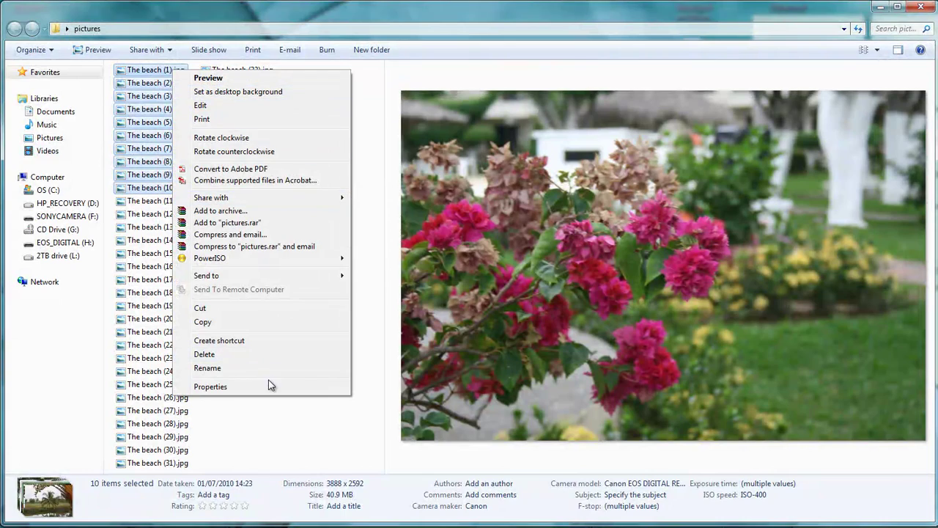
click(272, 369)
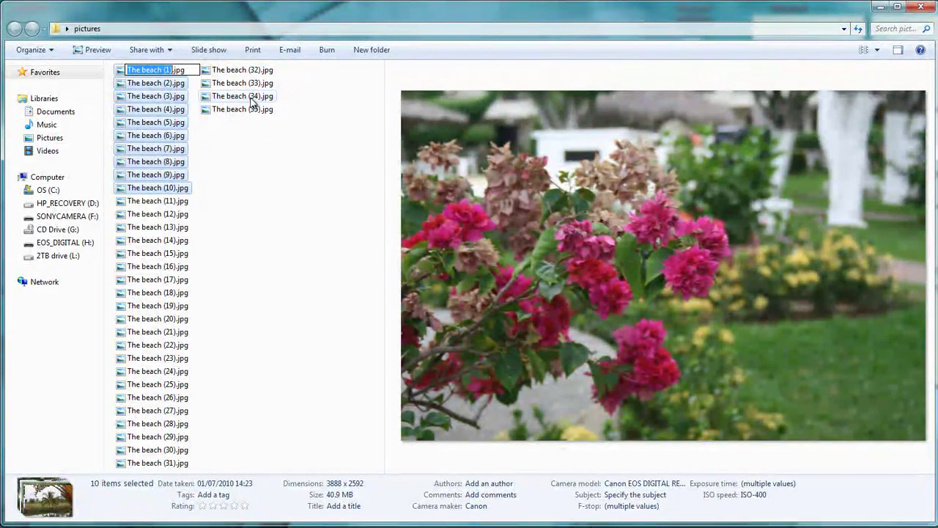
text(04)
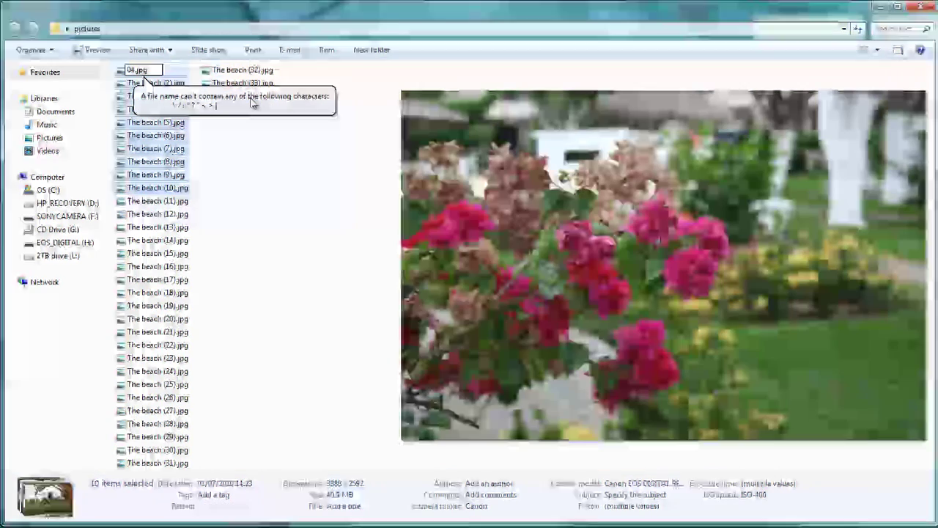
text(-05)
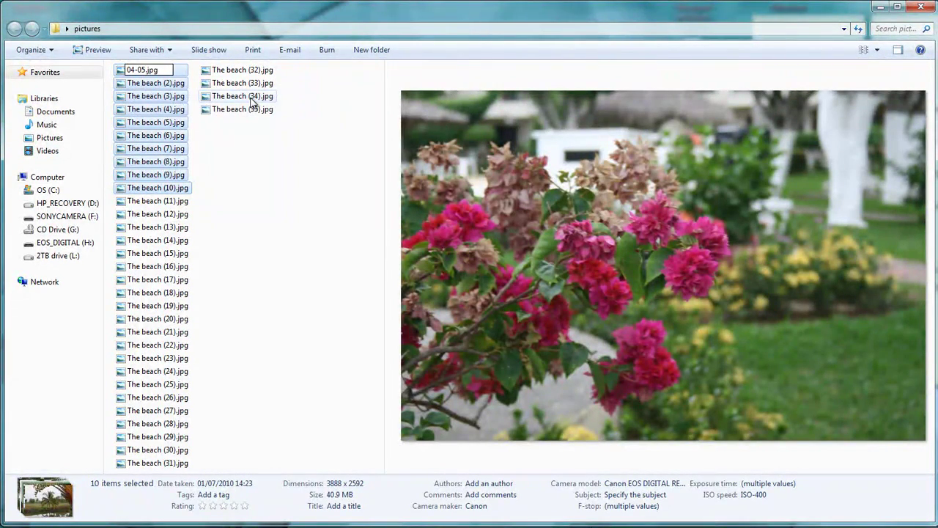
text(-2012-Thebeach)
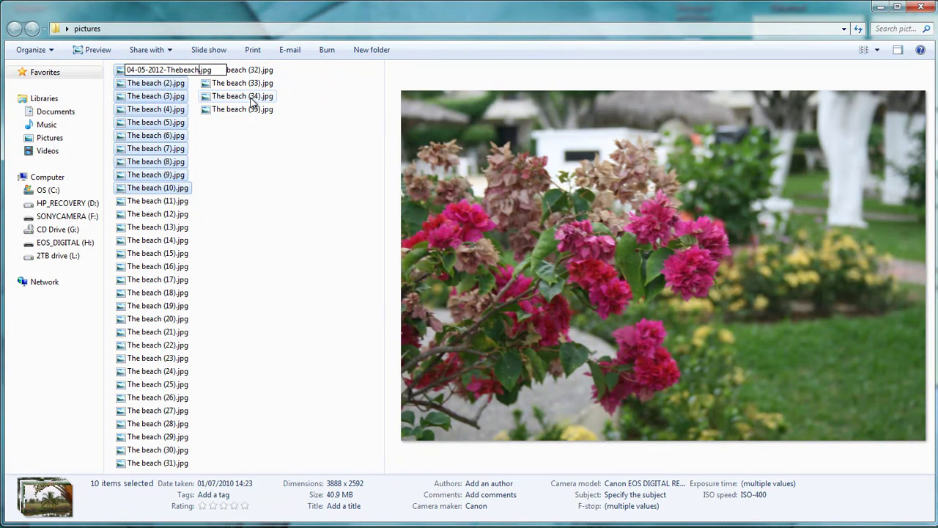
key(Return)
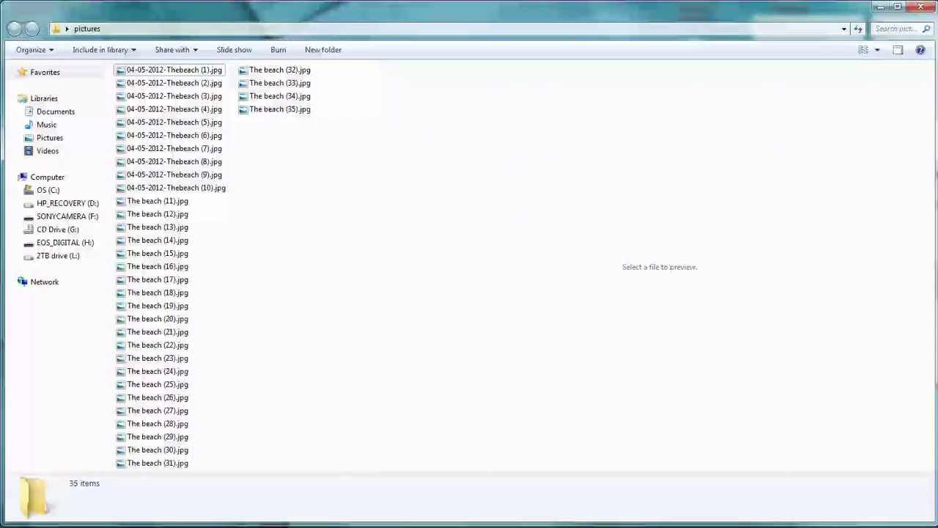
- Select The beach (11) through (35) and rename them '04-06-2012-Themountain'
click(176, 205)
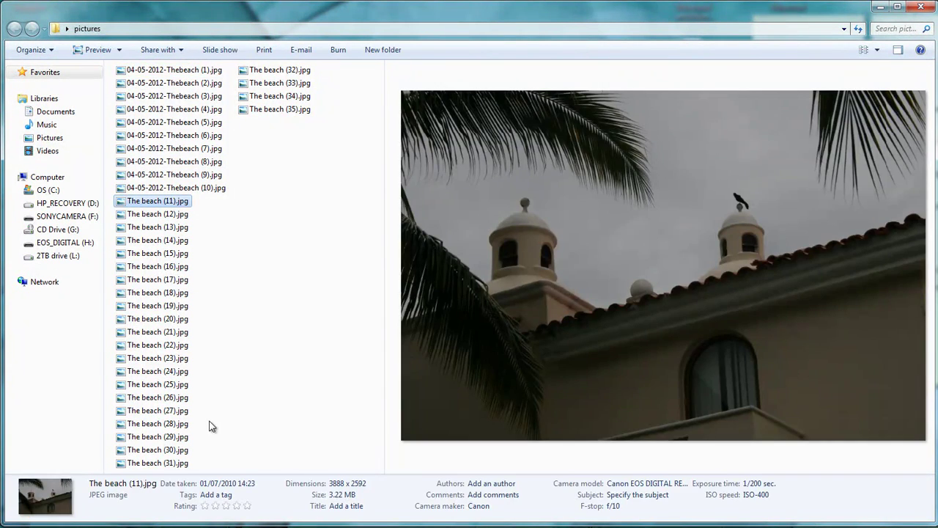
shift+click(288, 118)
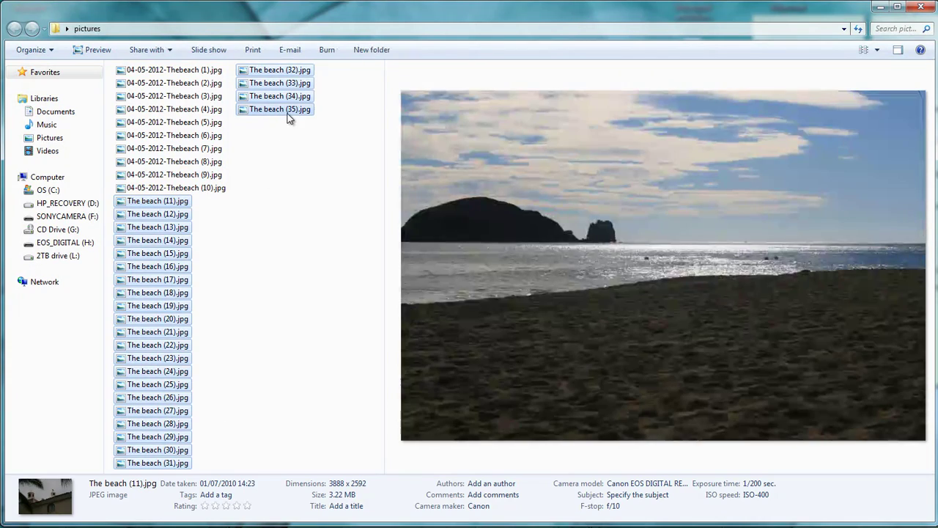
right_click(162, 204)
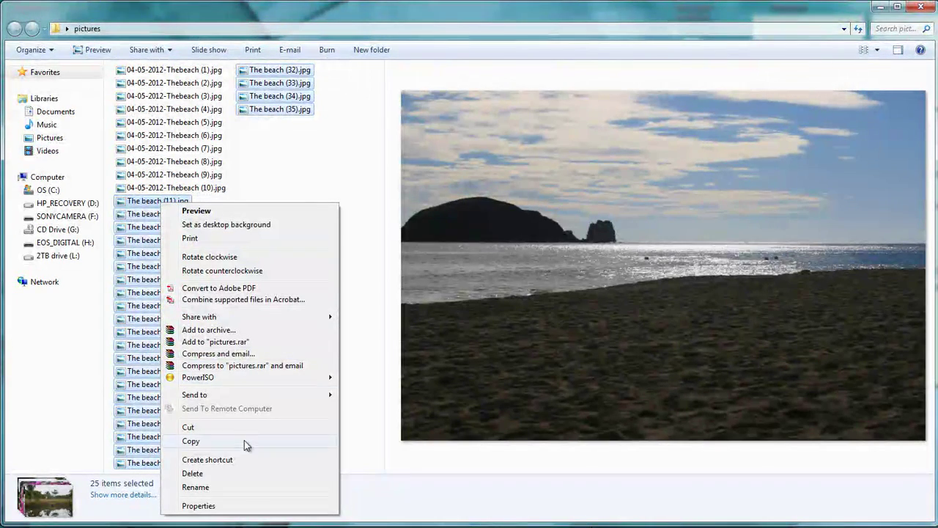
click(239, 486)
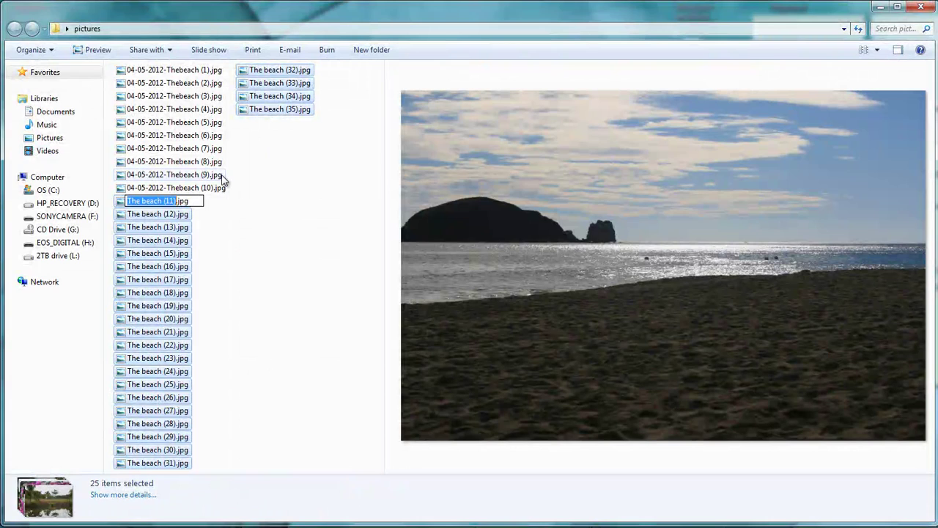
text(04-)
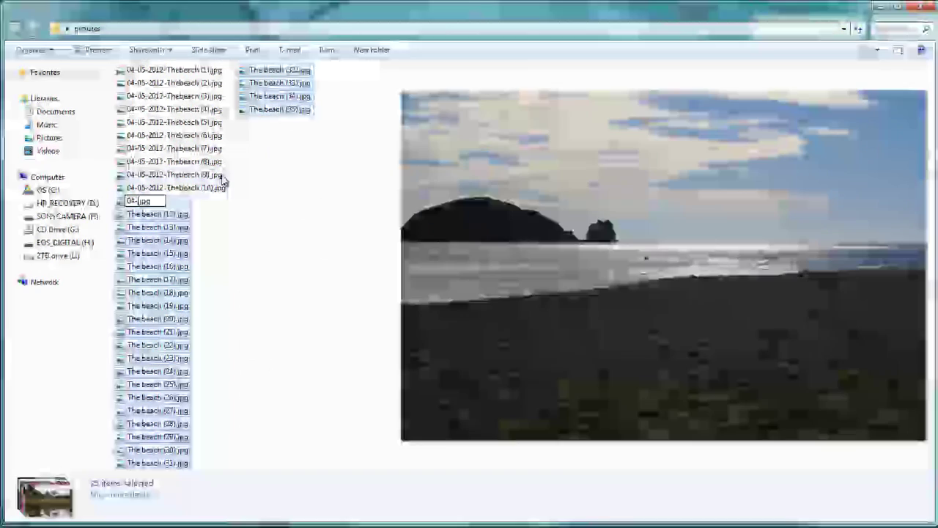
text(06-2012)
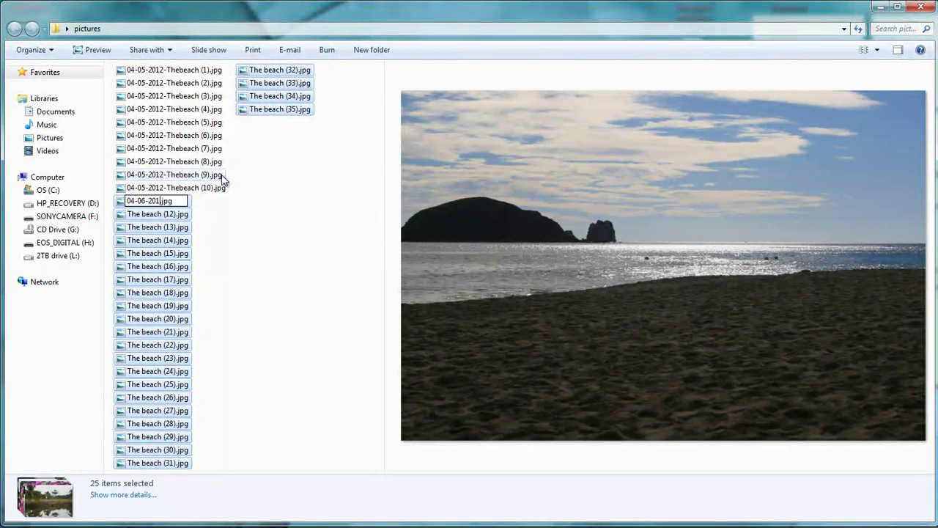
text(-The)
text(mountain)
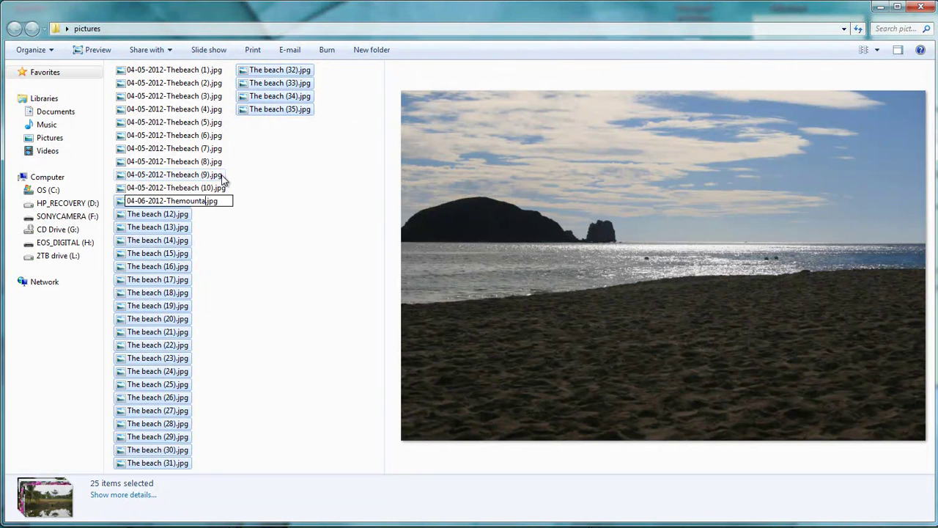
key(Return)
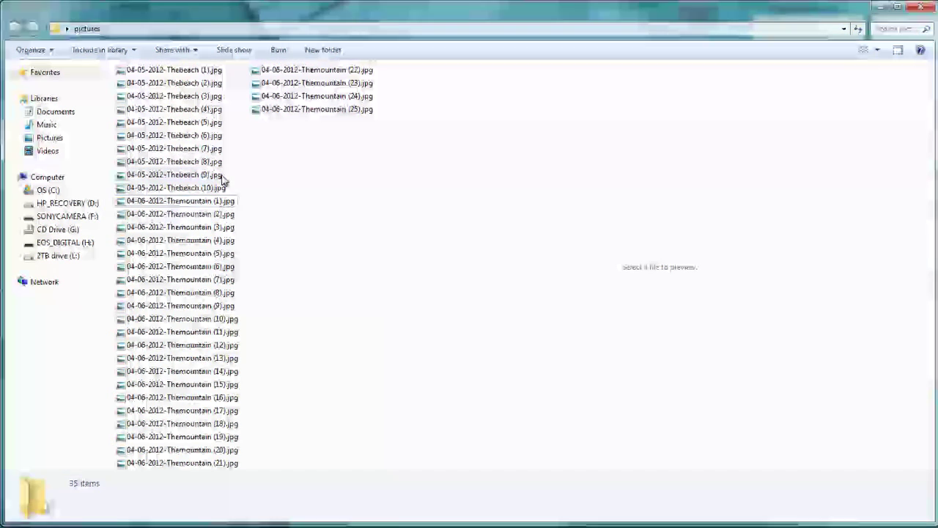